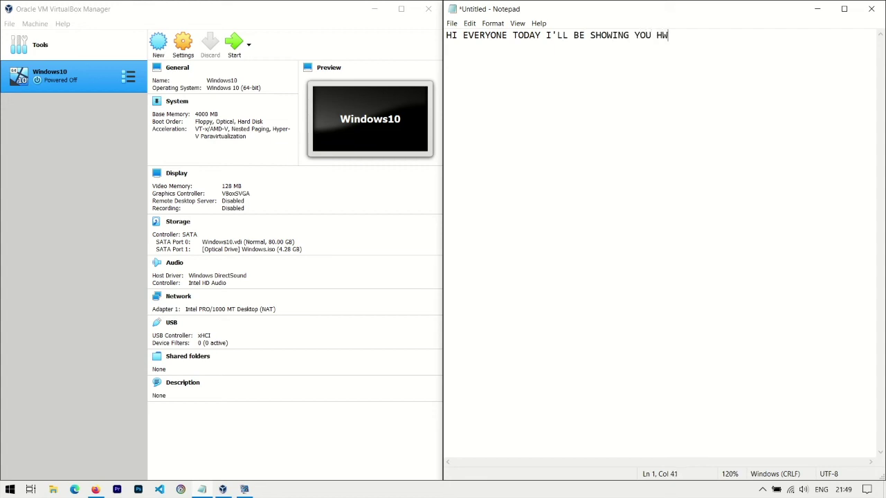
Type intro notes on installing ArcoLinux in VirtualBox and getting its .ISO from arcolinux.com.
type("W TO INSTALL ACRO LINUX ON A")
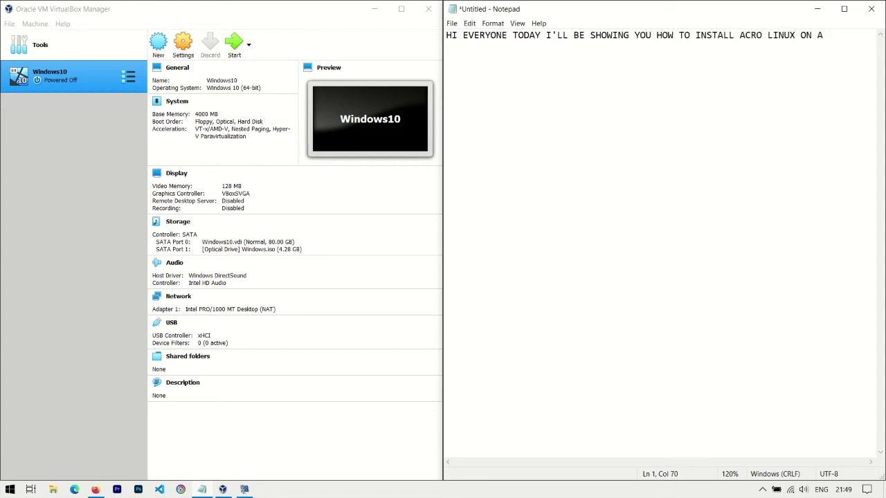
type(" VIRTUAL BOX")
key("Return")
type("THE INSTALLATION PROCESS")
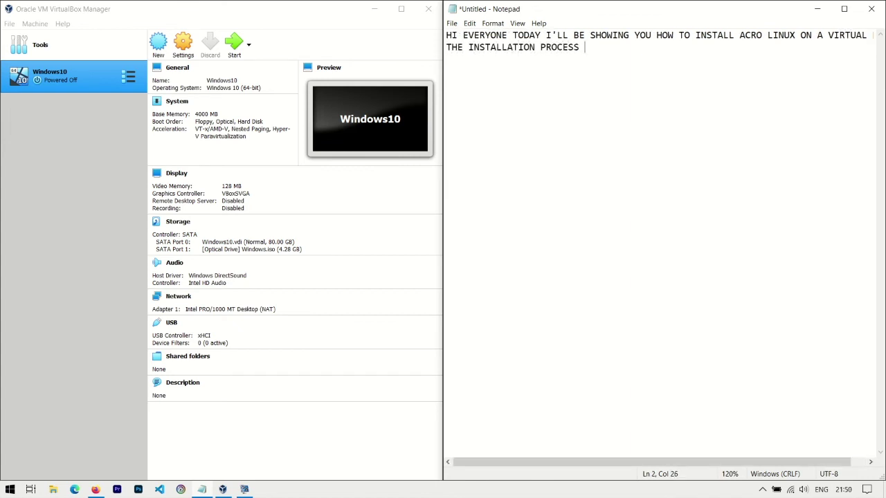
type(" OF ARCOLINUX ON ")
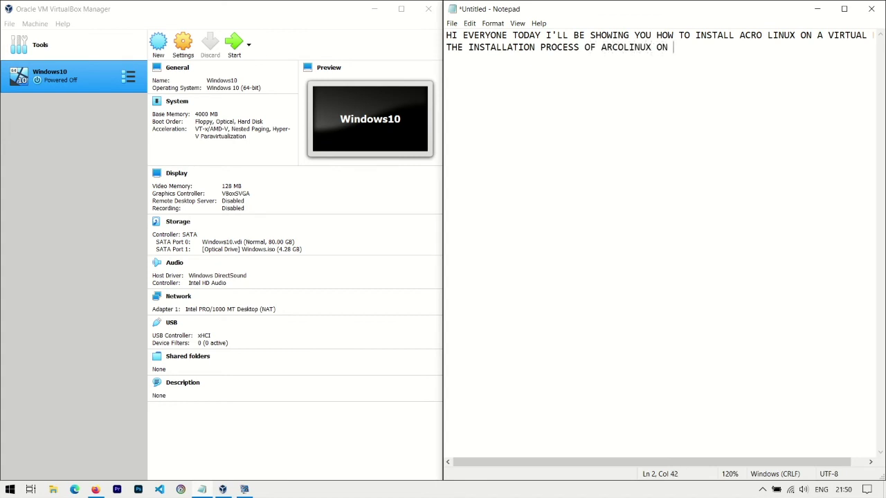
type("A REAL HARDWARE IS")
type(" ALSO THE SAME")
type("FIRST THING YOU NEED TO DO")
type(" IS DOWNLOAD THE")
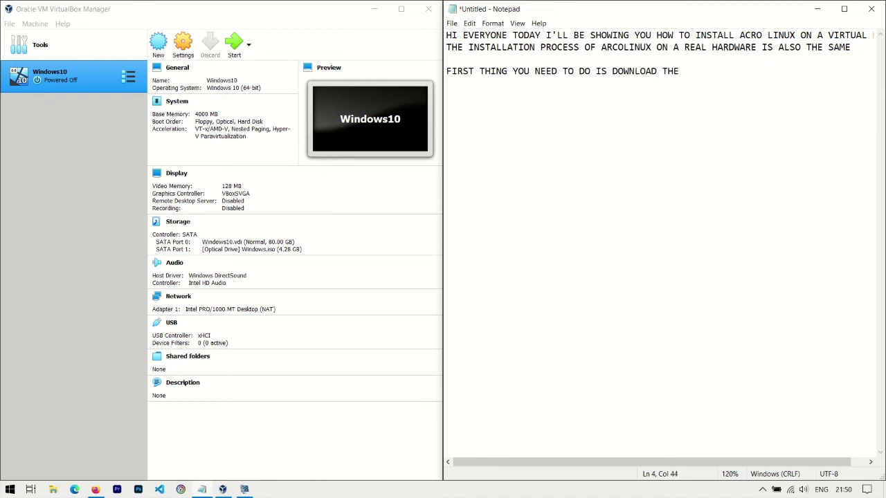
type(" .ISO FILE FROM arcolinux")
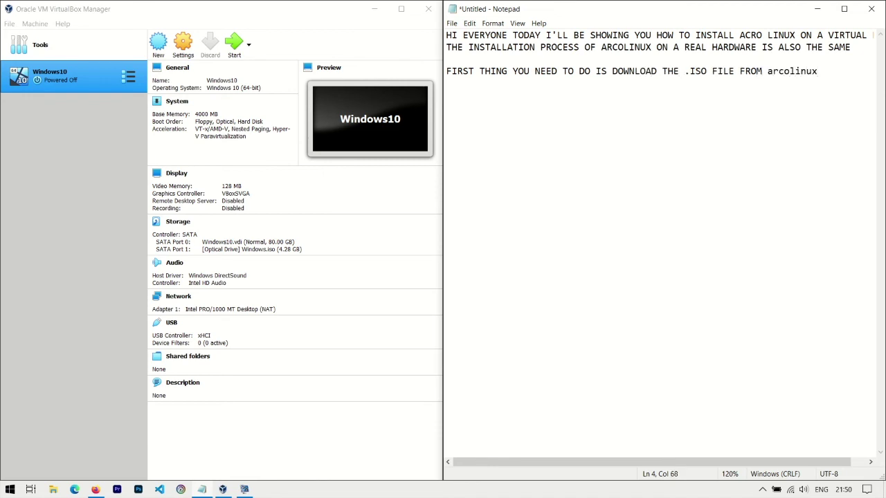
type(".xo")
key("BackSpace")
key("BackSpace")
Finish the arcolinux.com address in the notes and open arcolinux.com in Firefox.
type("com")
key("alt+Tab")
type("arcol")
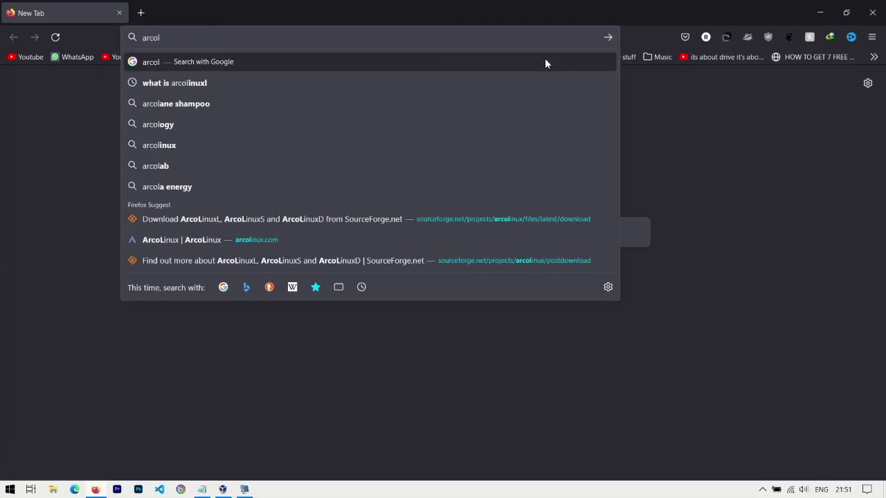
key("Down")
key("Down")
key("Down")
key("Down")
key("Down")
key("Down")
key("Down")
key("Down")
key("Return")
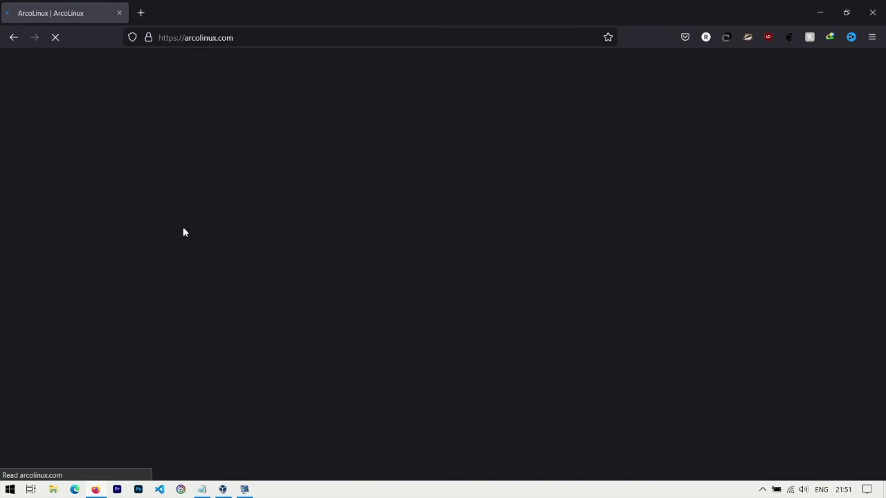
Note reaching downloads from the top navigation, and open the site's Downloads page.
key("alt+Tab")
key("alt+Tab")
type("go TO DOWNLOADS ")
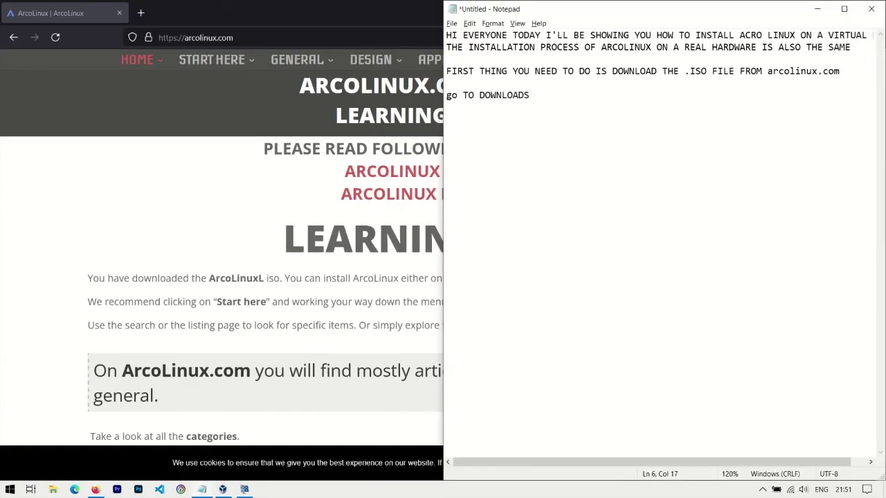
type("PAGES FROM THE TOP NAVIGATION PANEL")
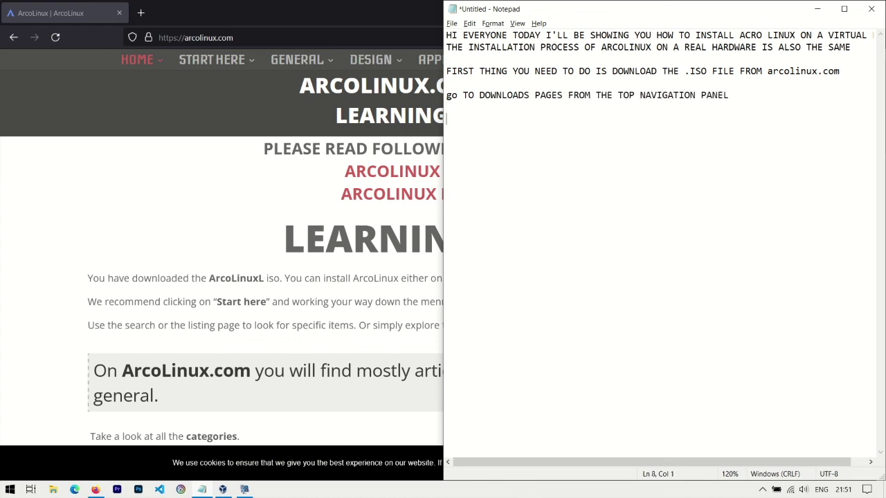
left_click(818, 9)
left_click(695, 64)
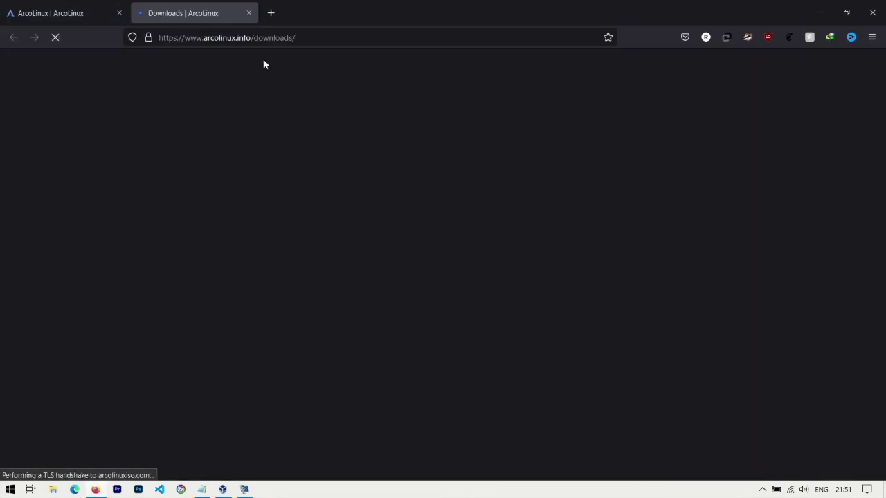
Add a note about choosing the download source, here SourceForge.
key("alt+Tab")
type("CHOOSE THE PAGE FROM WHERE YOU WANT ")
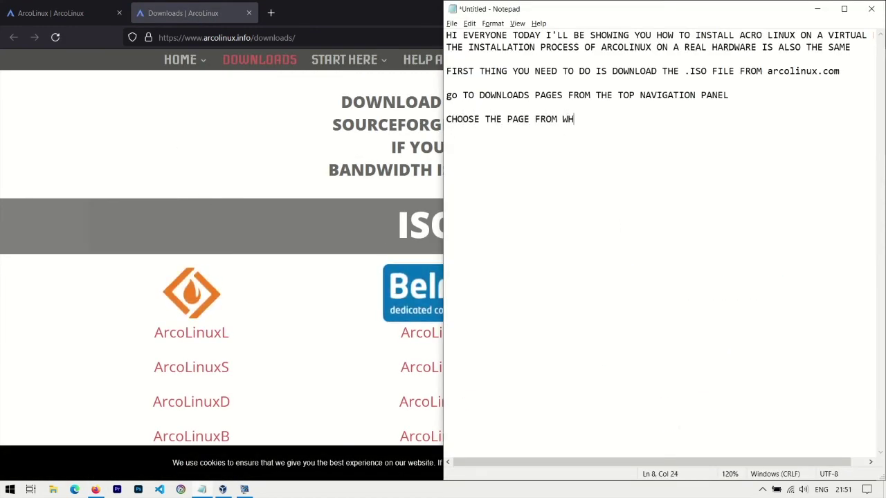
type("TO INSAT")
key("BackSpace")
key("BackSpace")
type("TALL I AM GOING URCEFORGE")
Start the latest ArcoLinuxL ISO download on SourceForge, noting that the download will start.
left_click(193, 333)
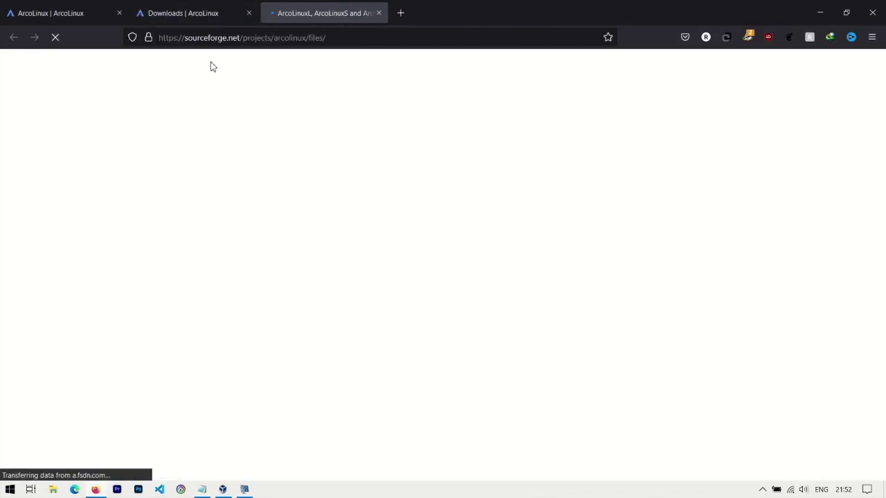
key("alt+Tab")
type("CLICK THE DOWNLO")
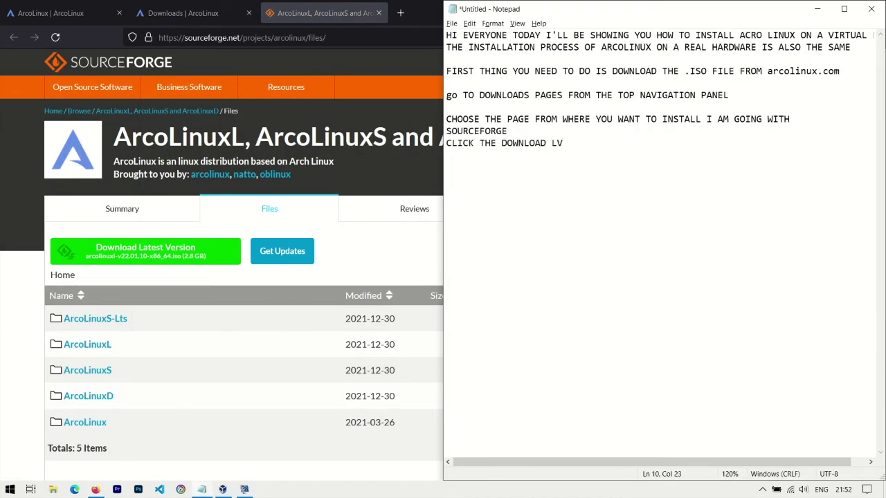
left_click(221, 256)
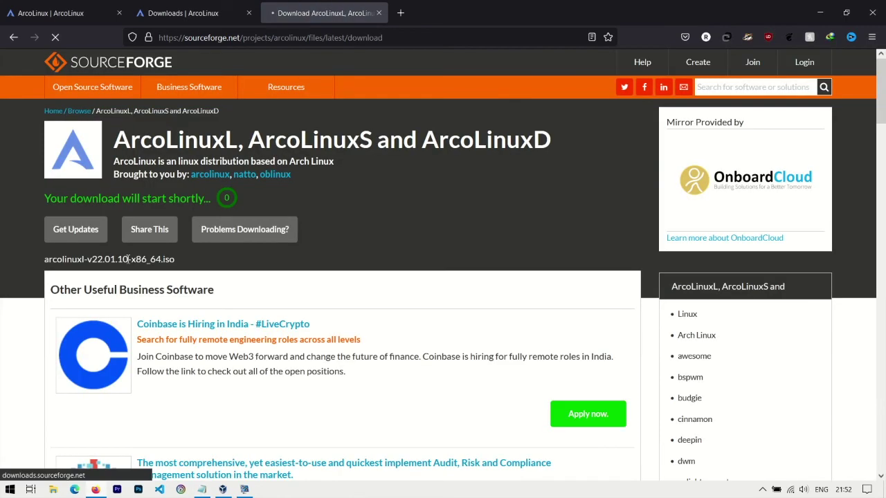
key("alt+Tab")
type("AN")
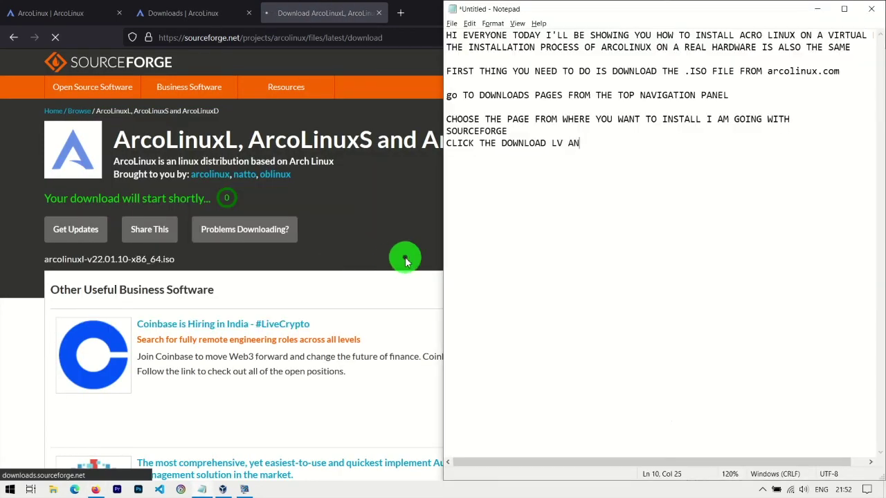
type("D YOUR DOWNLOAD WILL START")
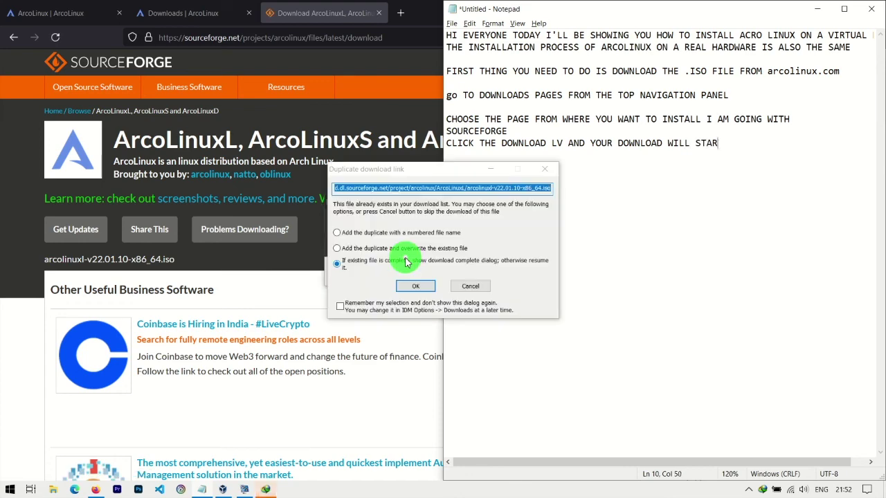
Resolve the duplicate download prompt and begin the note about setting up the virtual machine.
left_click(415, 286)
left_click(479, 279)
right_click(762, 490)
left_click(366, 8)
key("alt+F4")
key("Return")
type("NOW SETUP YOUR VIRTUAL ")
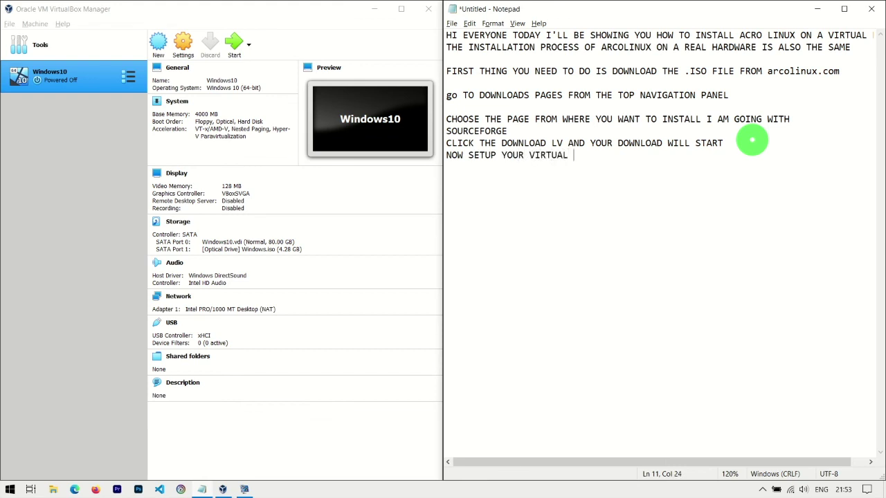
type("MACHINE IF YOU WANT ")
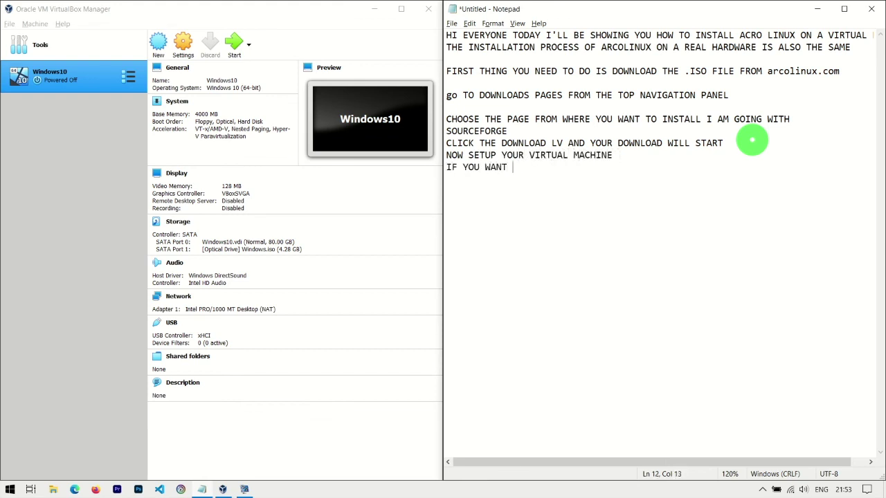
type("TO KNOW HOW TO SETUP A VITRUAL MACHINE ")
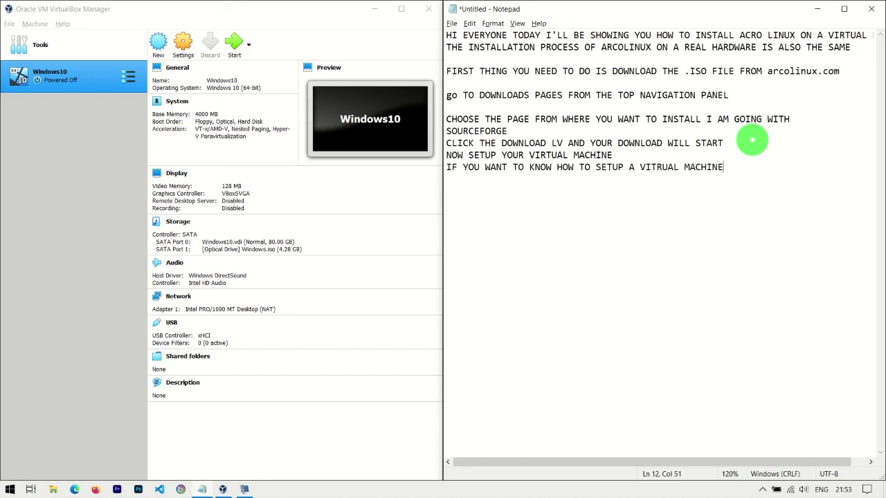
type("SEE MY PREVIOUS VIDEOS")
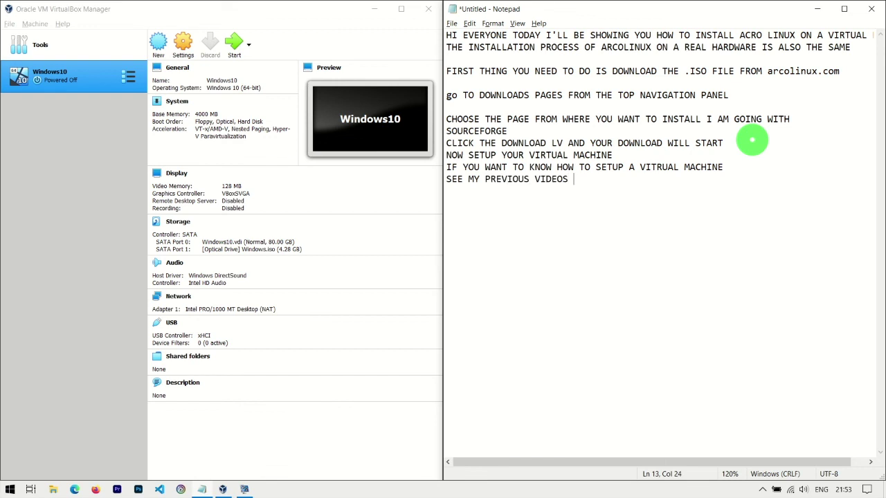
type(" I WILL PUT THE LINK IN THE DESCRI")
Complete the note pointing viewers to earlier videos on virtual machine setup.
type("ION")
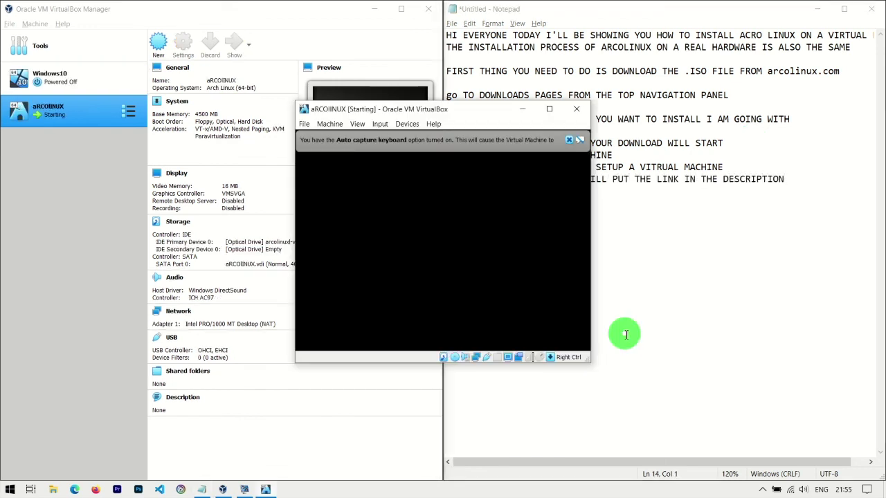
Enlarge the running VM window and resize its display to fit the window.
left_click(549, 108)
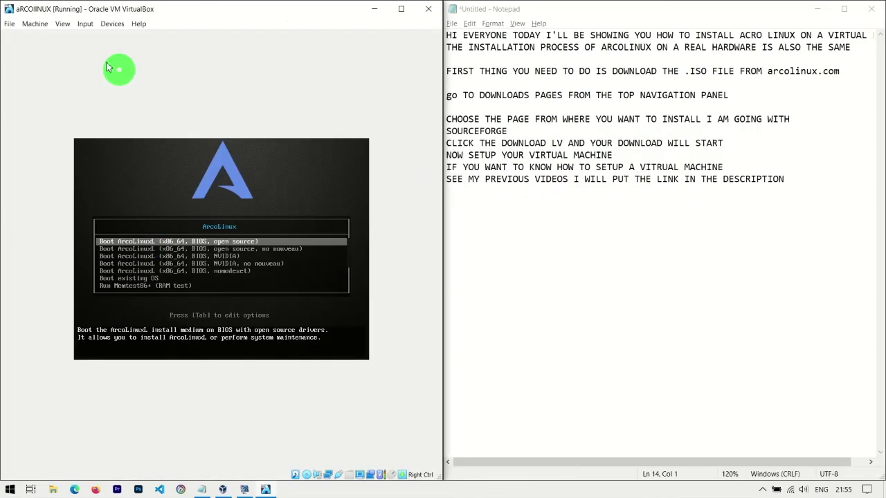
left_click(62, 24)
mouse_move(124, 174)
left_click(238, 285)
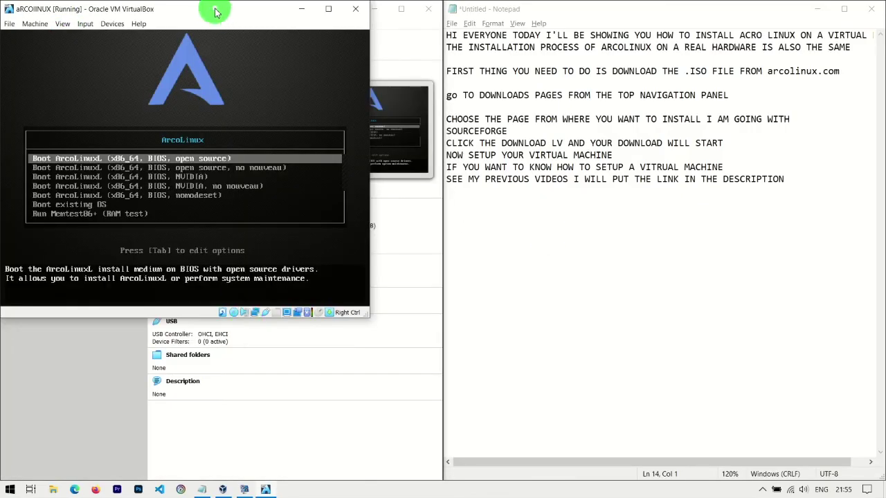
Note choosing BIOS, NVIDIA for NVIDIA cards or BIOS, open source for others.
left_click(817, 180)
type("NOW IF YOU")
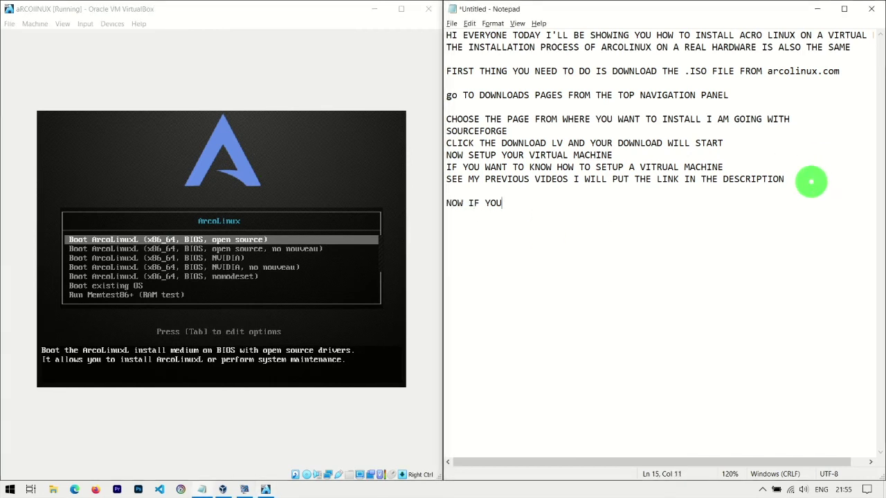
type(" HAVE AN NVIDIA GRAPHIC CAR")
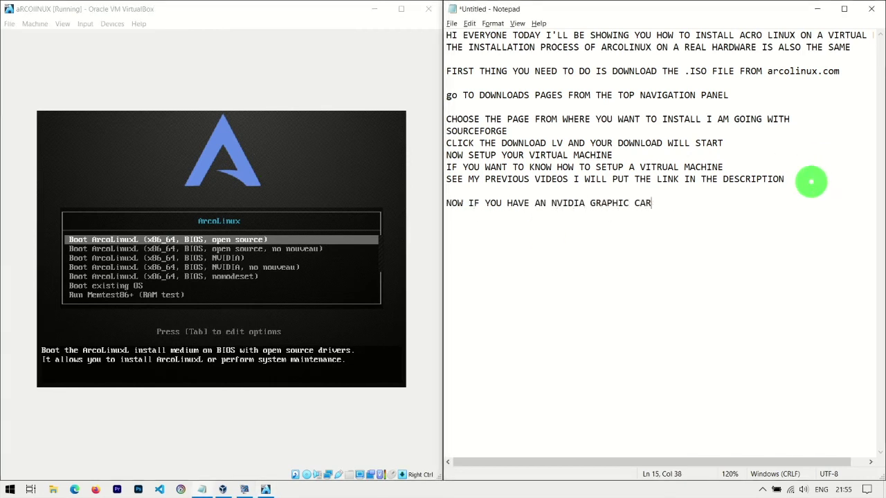
type("D CHOOSE BIOS, NVIDIA")
key("Return")
key("Return")
type("OR FOR ANY OTHER GRAPHIC CARD CHOOSE")
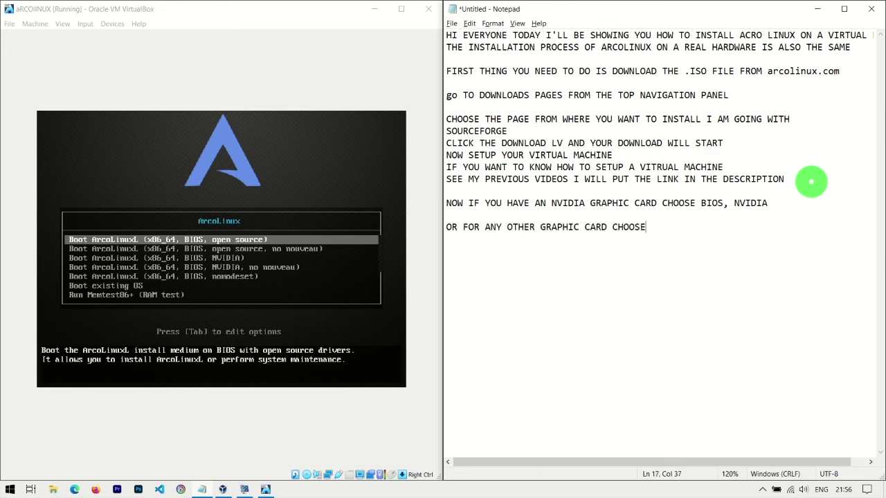
type(" THE BIOS, OPEN SOURCE OPTION")
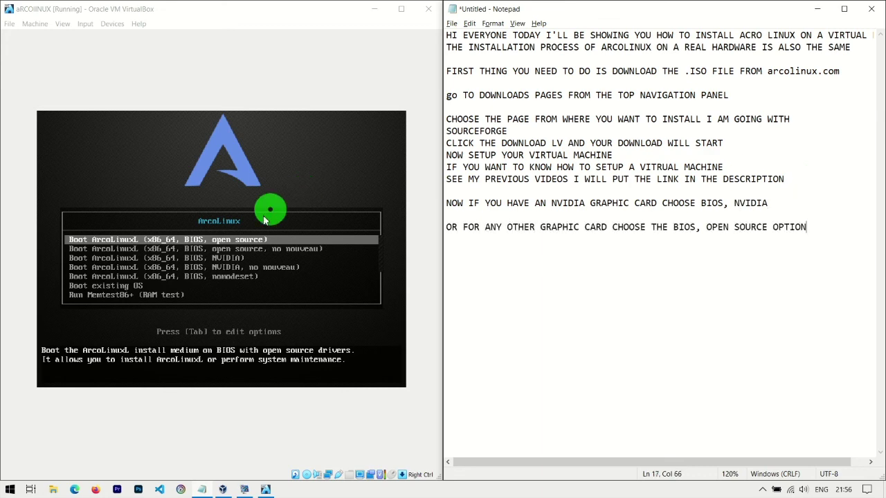
Select a boot entry in the VM's boot menu and boot ArcoLinux.
left_click(230, 257)
left_click(218, 307)
key("Down")
key("Down")
key("Return")
Dismiss the VM notification bars, snap the VM window left and widen it.
left_click(395, 42)
key("super+Left")
left_click(660, 284)
key("Return")
left_click(440, 41)
key("super+Left")
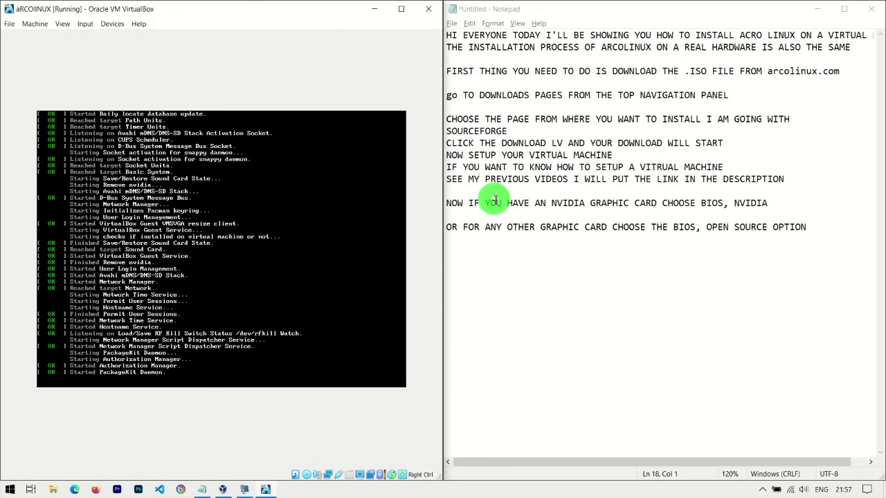
left_click_drag(444, 316, 453, 317)
left_click(764, 490)
Note 'NOW CHOOSE BEGINNER INSTALLATION' and launch Beginner Installation from the Welcome App.
left_click_drag(449, 424, 487, 415)
left_click(528, 252)
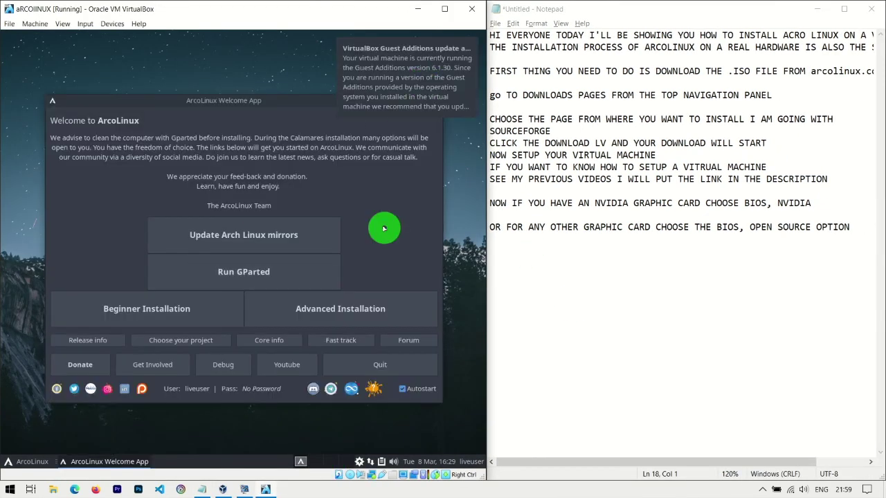
left_click(580, 311)
type("NOW CHOOSE BEGINNER ")
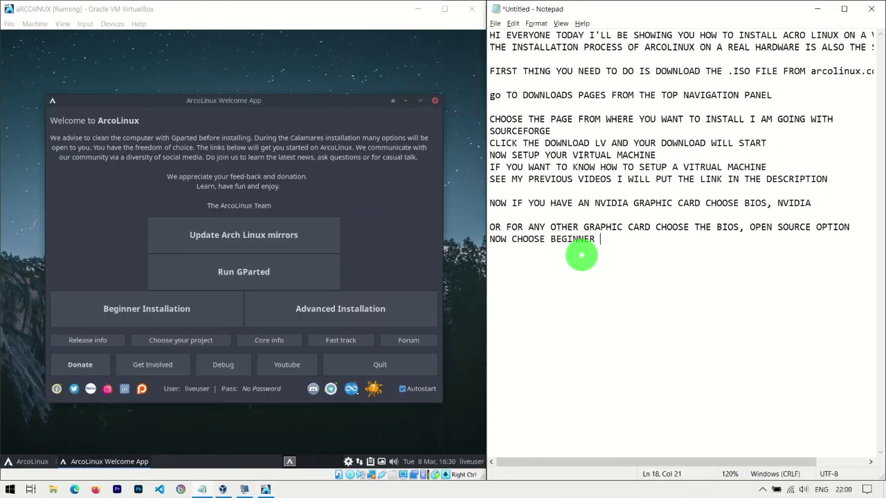
type("INSTALLATION")
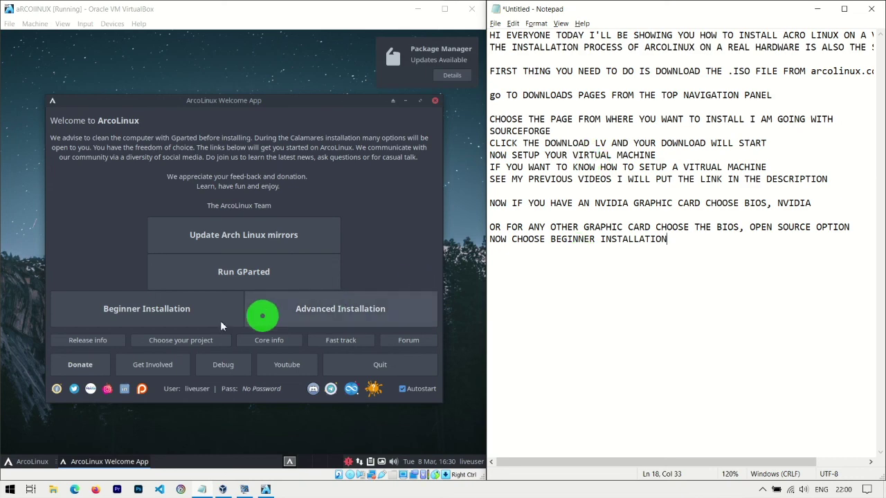
left_click(234, 339)
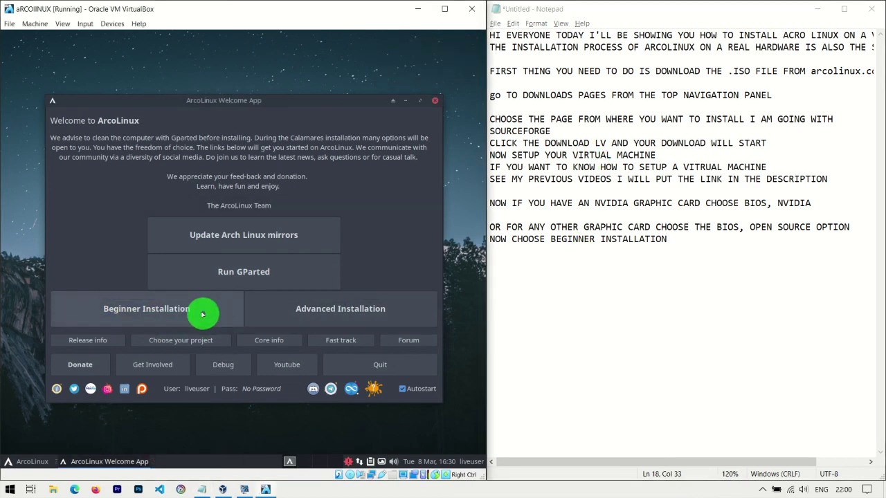
left_click(221, 309)
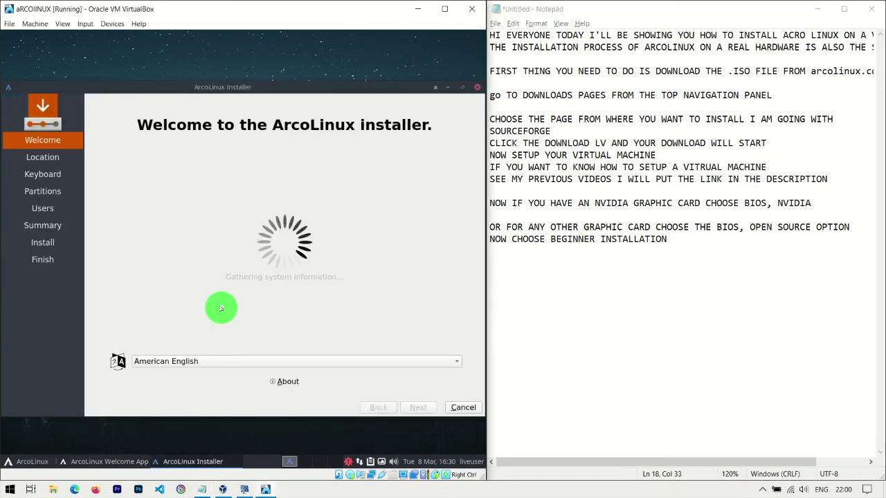
Note and accept the installer's language, region and keyboard pages with Next.
left_click(696, 250)
type("CHOOSE YO")
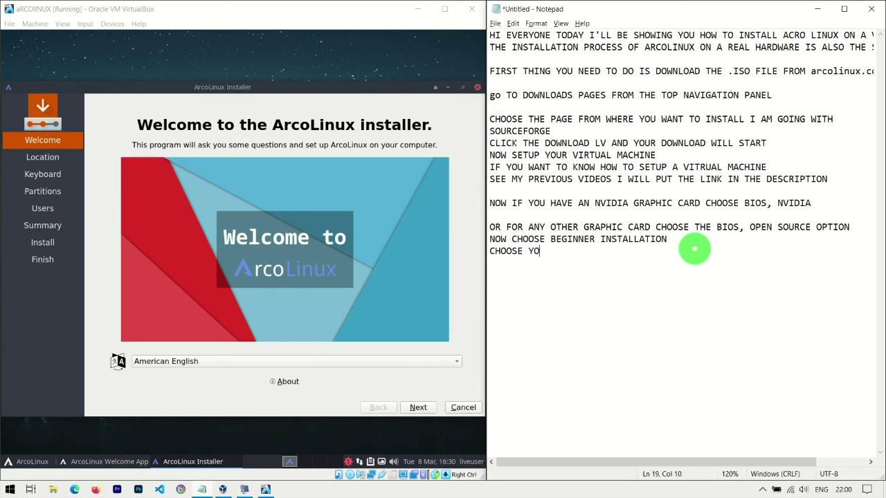
type("UR LANGUAGE AND CVOOSE NEXT")
left_click(417, 407)
left_click(722, 254)
key("Return")
type("SELECT YOUR REGION")
left_click(418, 408)
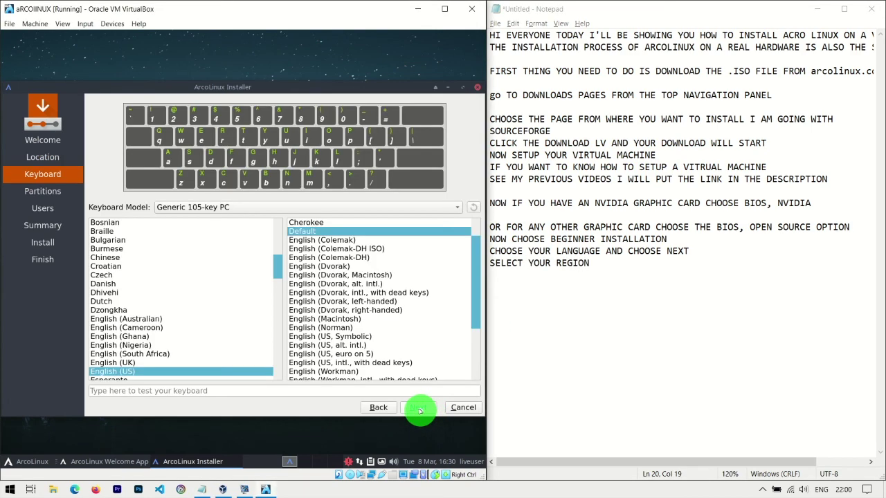
left_click(628, 271)
key("Return")
type("YOUR KEYBOARD PRE")
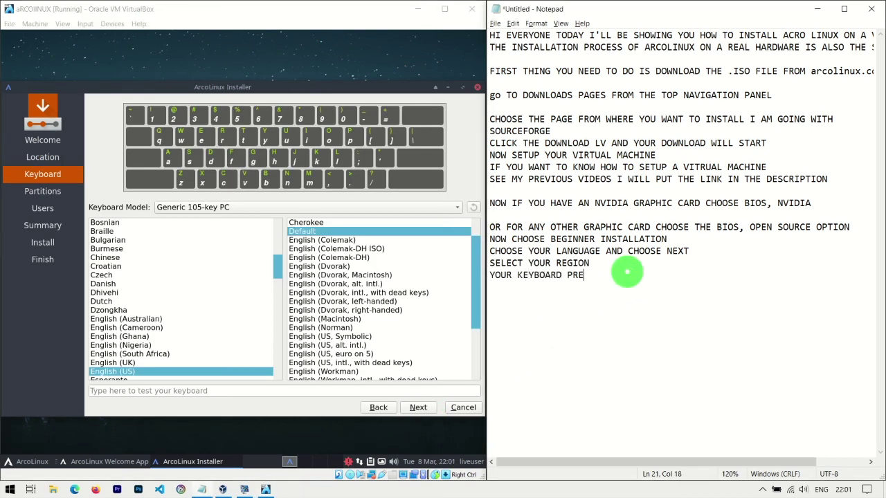
type("FERNENCES")
left_click(419, 407)
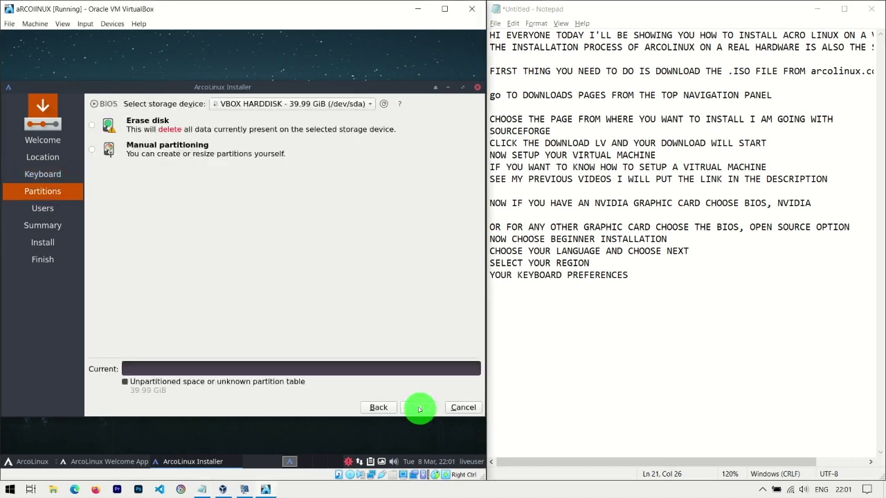
Note choosing Erase disk on a VM, or manual partitioning to dual boot.
left_click(658, 274)
type("CHOOSE")
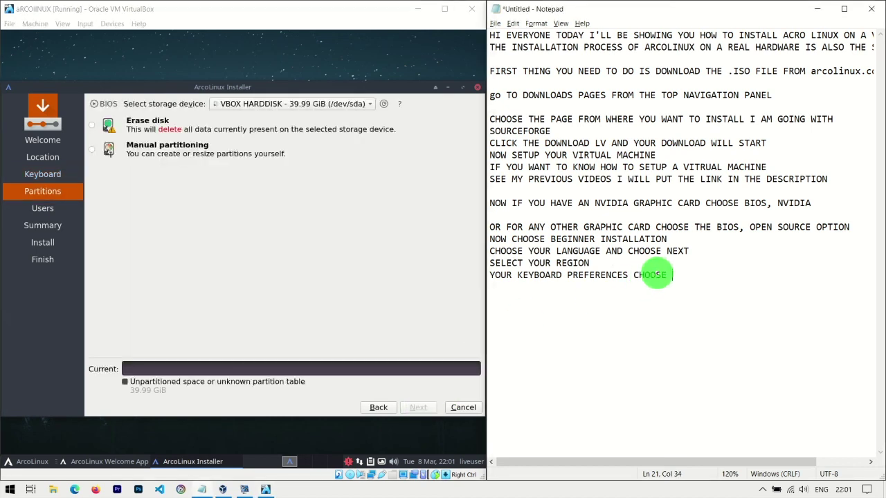
type(" ERASE")
key("ctrl+BackSpace")
type("ERASE DISK IF YOU")
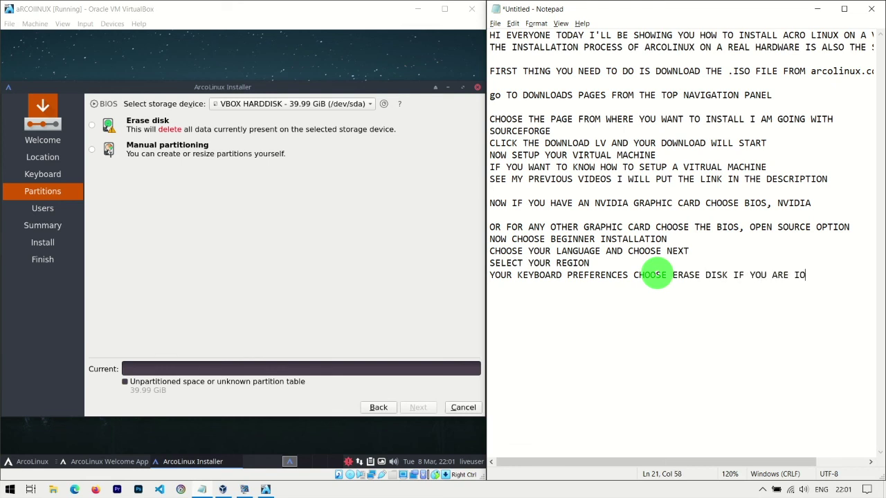
type(" ARE ON A VMACHINE")
type("OR CHOOSE MANUA")
type("L PART")
key("BackSpace")
key("BackSpace")
type("ING IF YOU WANT TO DUAL BOOT WIT")
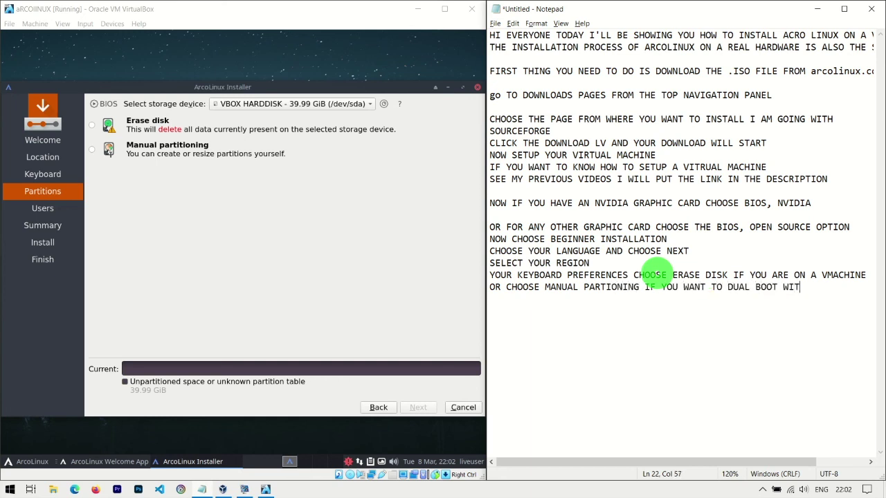
type("H WINDOWS OR ANY OTHER OS")
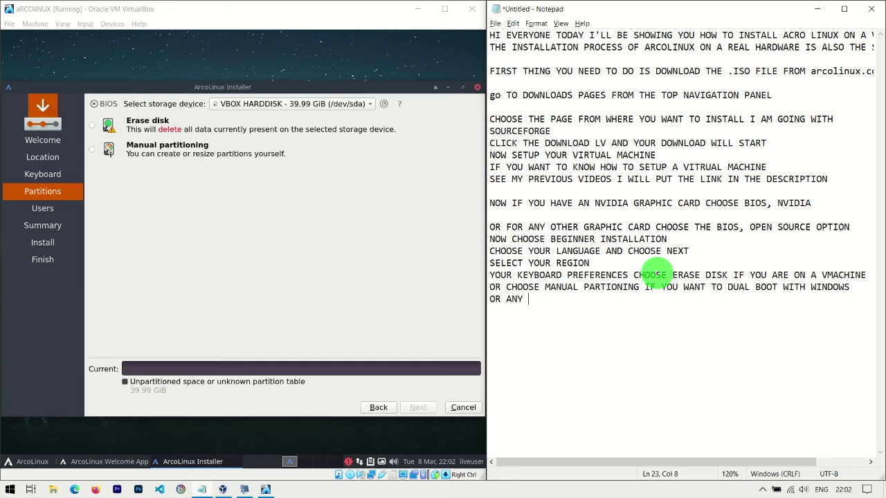
key("Return")
Select Erase disk on the Partitions page and continue to the Users page.
left_click(93, 125)
left_click(416, 407)
left_click(378, 407)
left_click(425, 410)
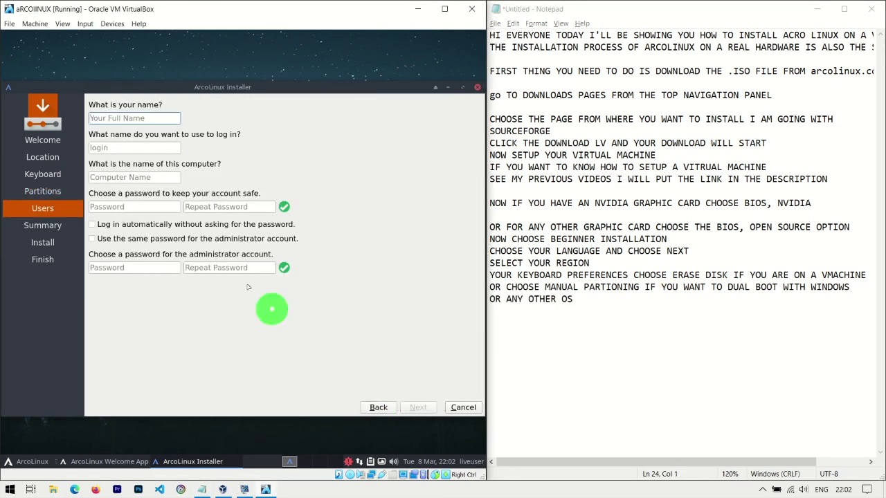
Note 'FILL UP THESE DETAILS' and fill in the account's password fields.
left_click(656, 308)
type("FILL UP THESE DETAILS")
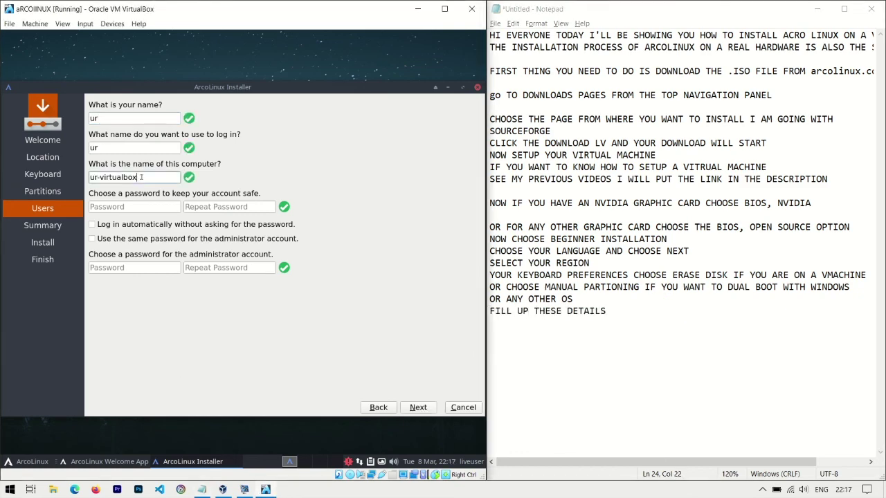
left_click(129, 207)
key("Tab")
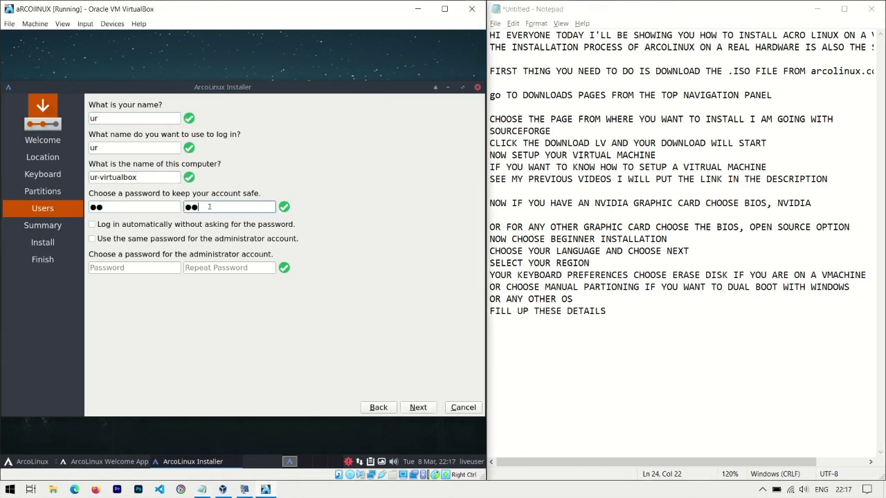
key("Tab")
key("Tab")
key("Return")
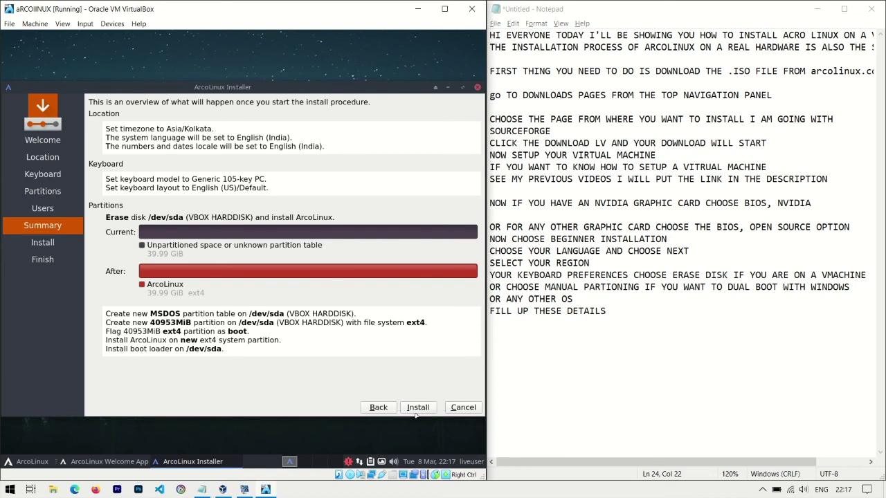
Start the ArcoLinux installation and note waiting for it to finish.
left_click(417, 408)
left_click(286, 260)
left_click(629, 317)
key("Return")
type("and wait for the instalaltion to BE FINISHED")
key("Return")
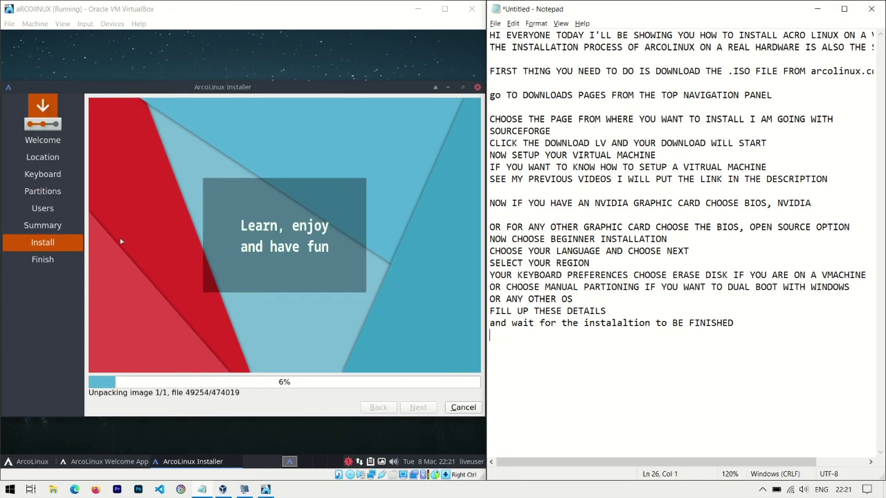
Note 'ONCE INSTALLATION IS DONE CLICK THE DONE BUTTON' while the installer completes.
left_click(239, 373)
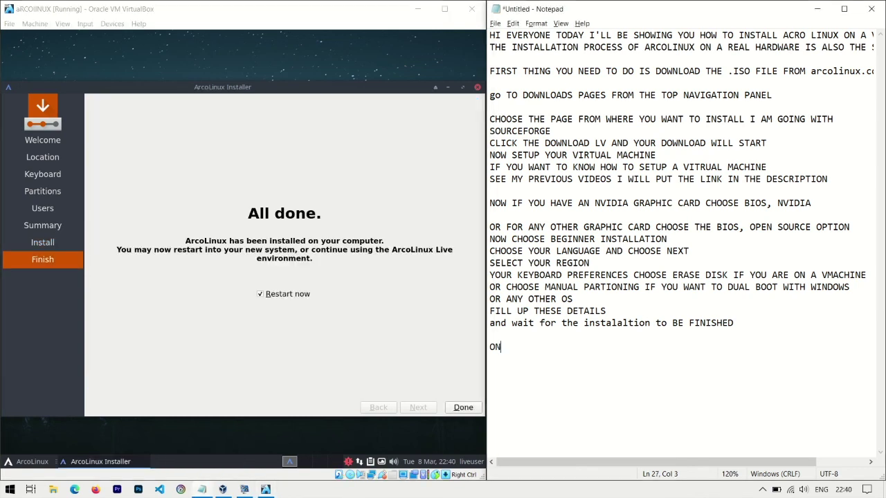
type("CE INSTALLATION IS DONE ")
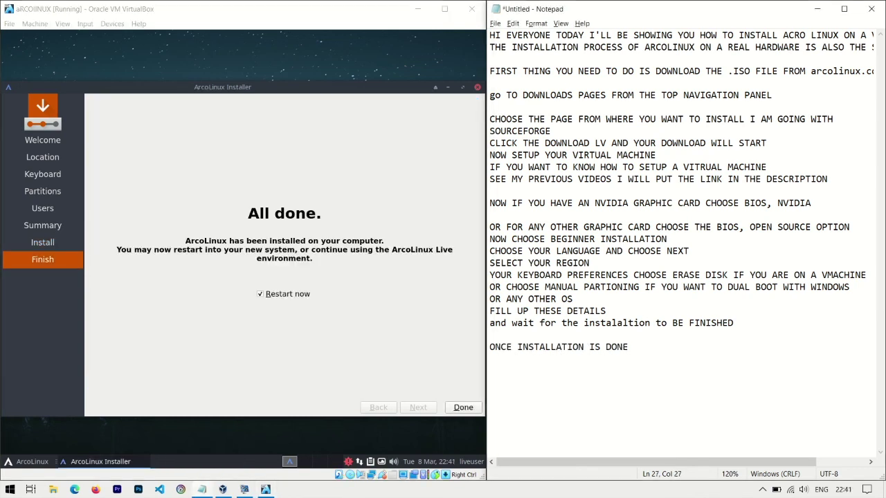
type("CLICK THE DONE BUTTON")
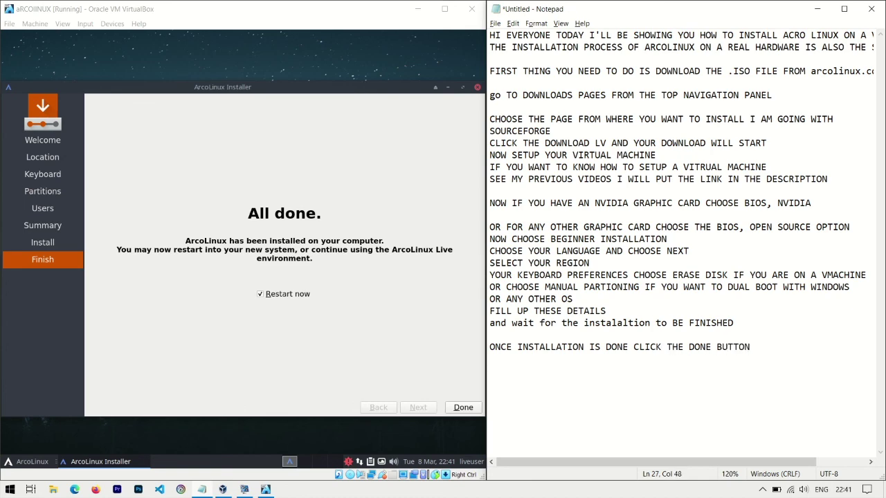
left_click(460, 414)
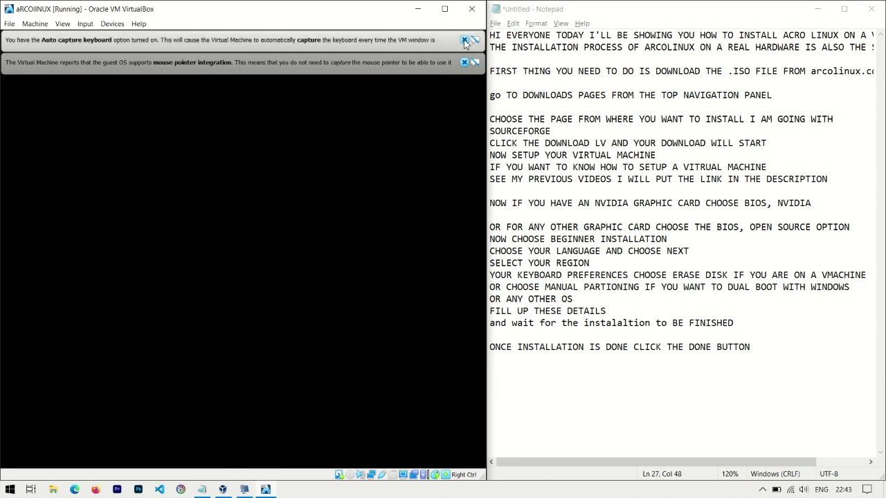
Note entering the password created during installation, then return to the VM login screen.
left_click(754, 350)
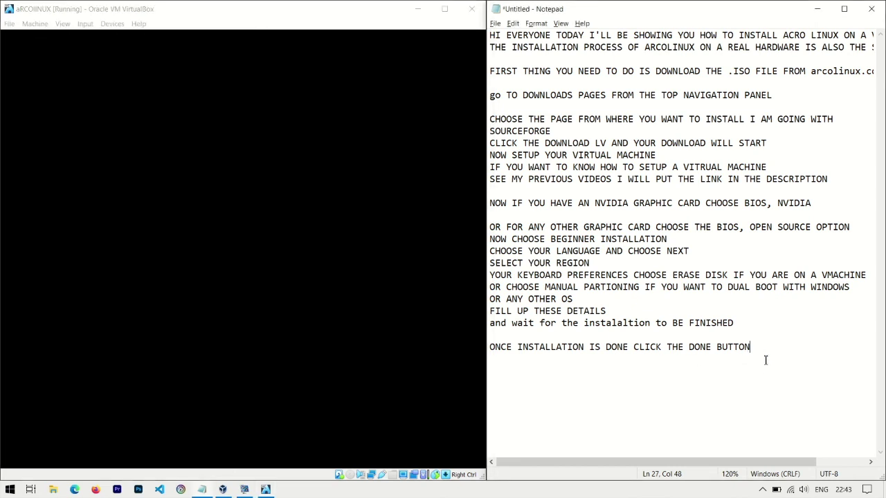
type("ENTER YOUR PASSWORD WHICH YOU VREATED DURING INSTALLATIO")
left_click(254, 247)
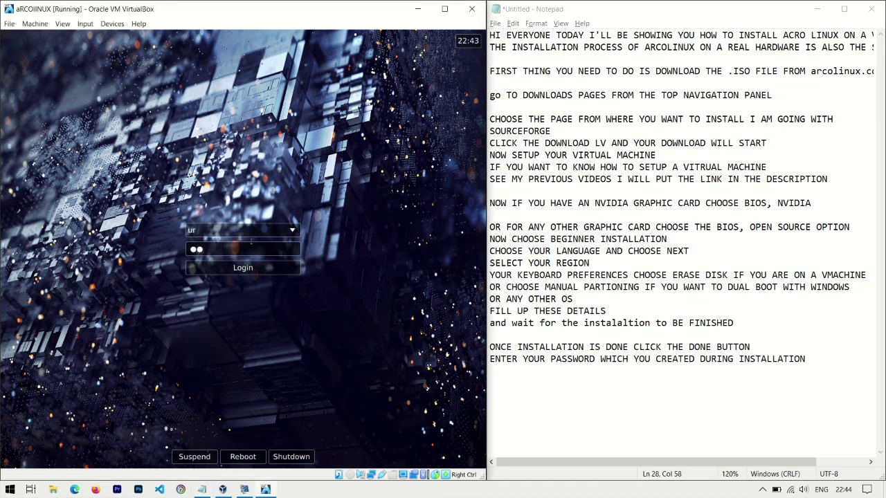
Enter the account password on the ArcoLinux login screen and log in to the desktop.
left_click(243, 268)
type("●●●●●●●●")
left_click(236, 260)
type("●●")
left_click(242, 258)
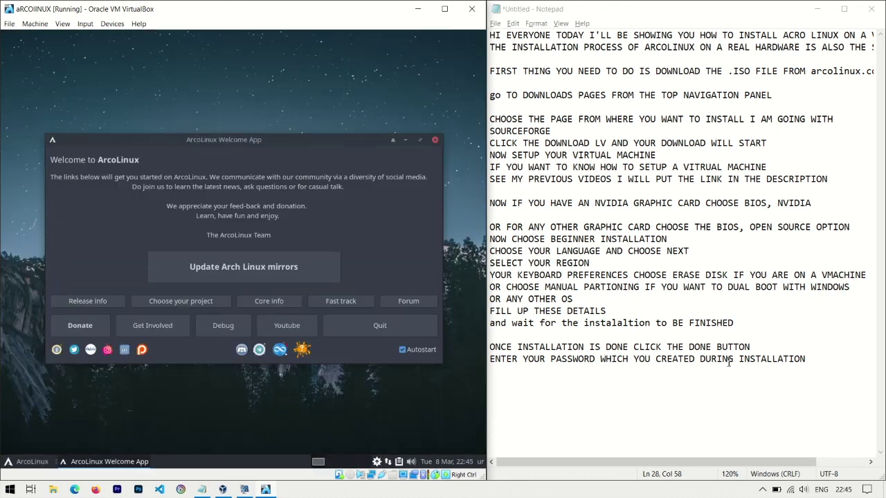
Add a new Notepad line: 'THERE YOU GO YOUR ACROLINUX IS INSTALLED AND READY TO BE USED PLEASE LIKE SHARE AND'.
left_click(816, 360)
key("Return")
type("THERE YOU GO YOUR ACROLINUX I")
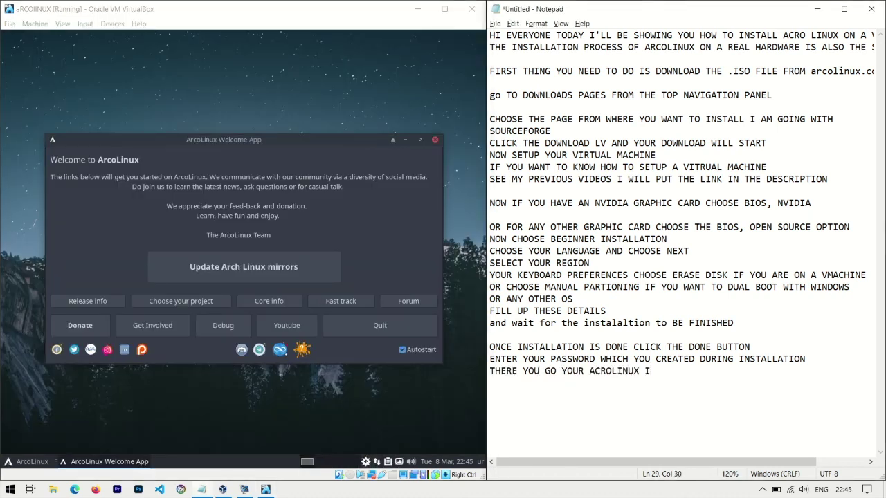
type("S INSTALLED AND READY TO BE USED")
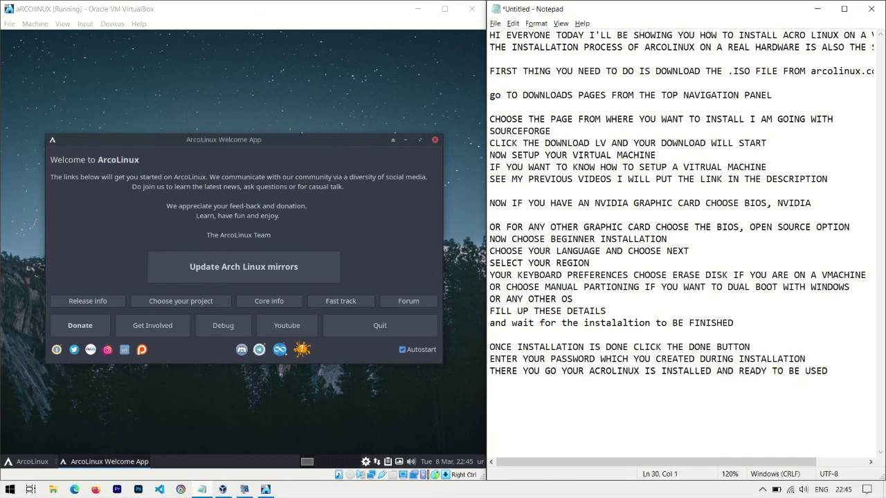
type(" PLEASE LIKE SHARE AND")
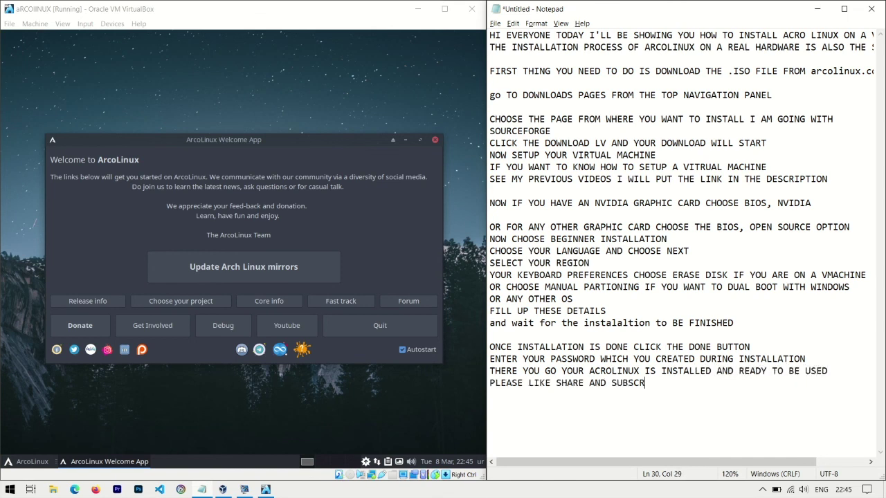